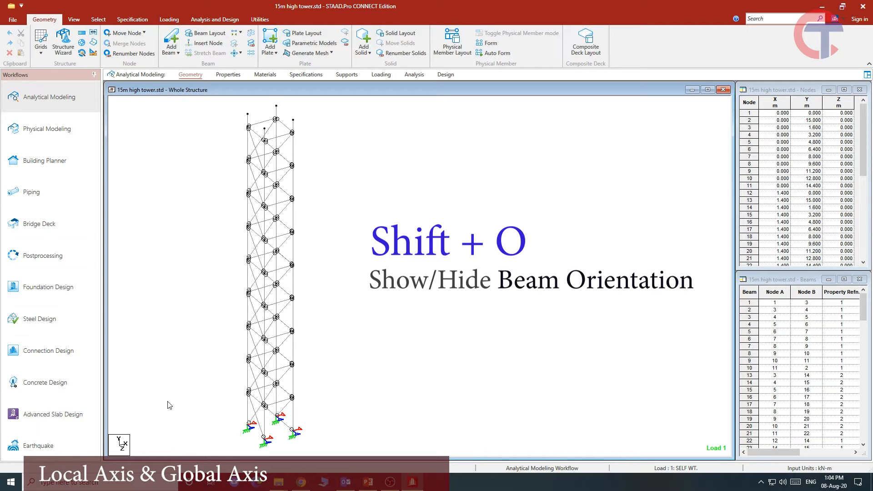
# Show the beam orientation axes on the whole tower
pyautogui.hotkey('shift', 'o')
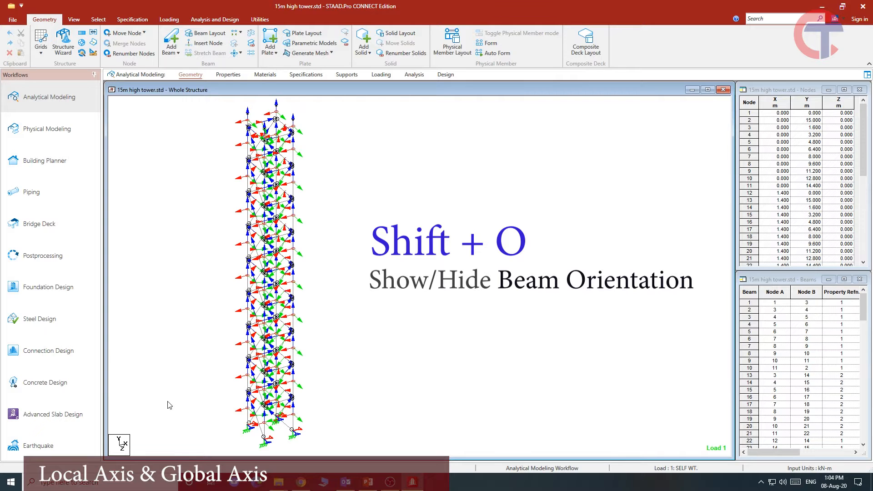
pyautogui.scroll(5, 279, 413)
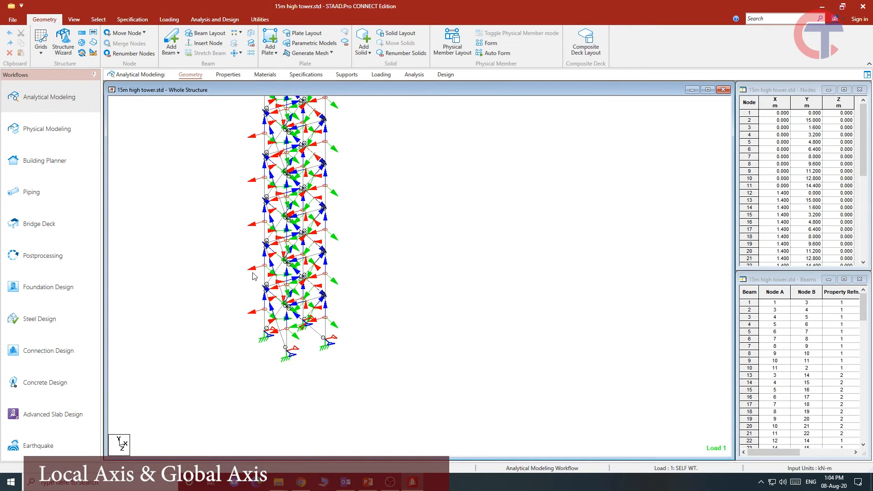
pyautogui.scroll(1, 269, 395)
pyautogui.moveTo(276, 393); pyautogui.dragTo(241, 395, button='middle')
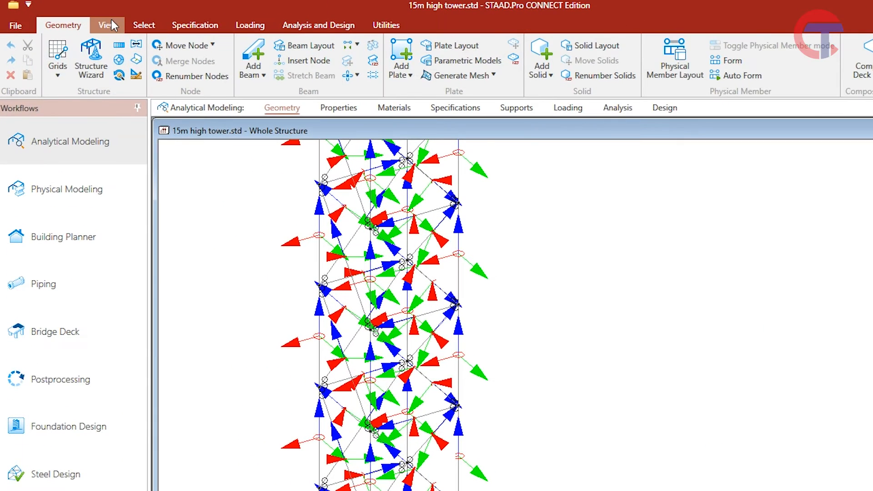
# Isolate one face of the tower by selecting its members in plan view and showing only the selected objects in isometric view
pyautogui.click(111, 25)
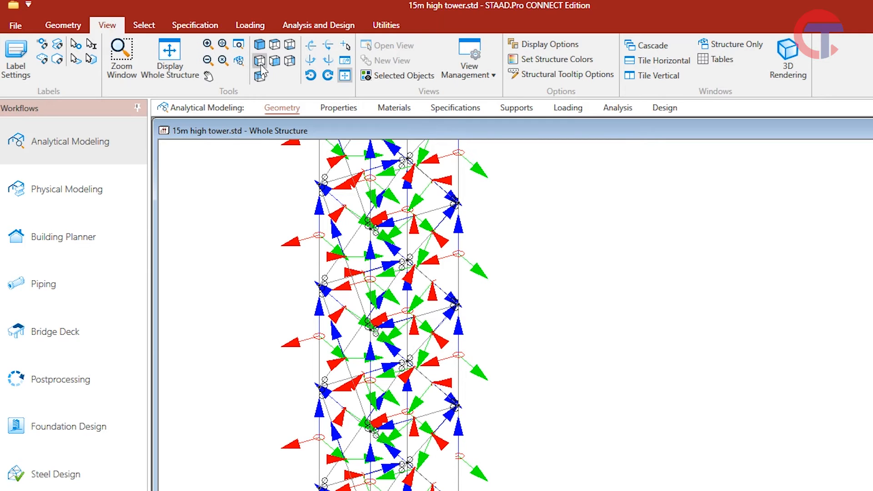
pyautogui.click(275, 46)
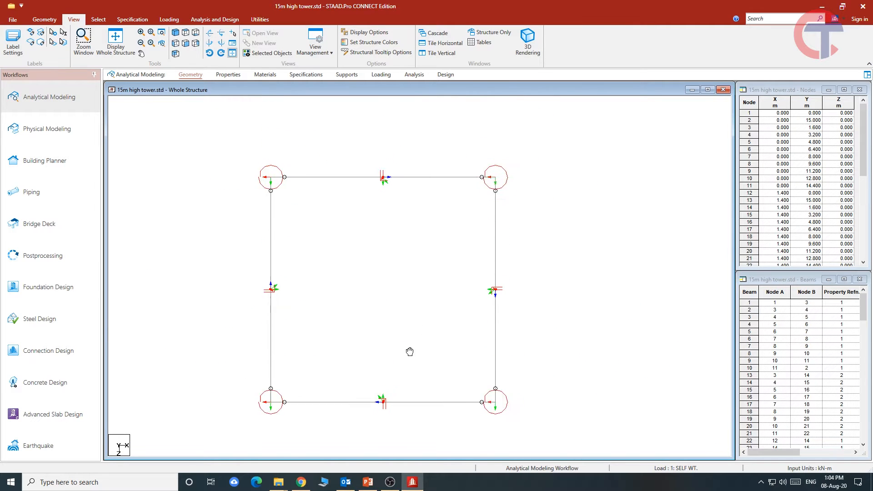
pyautogui.moveTo(597, 209); pyautogui.dragTo(218, 150)
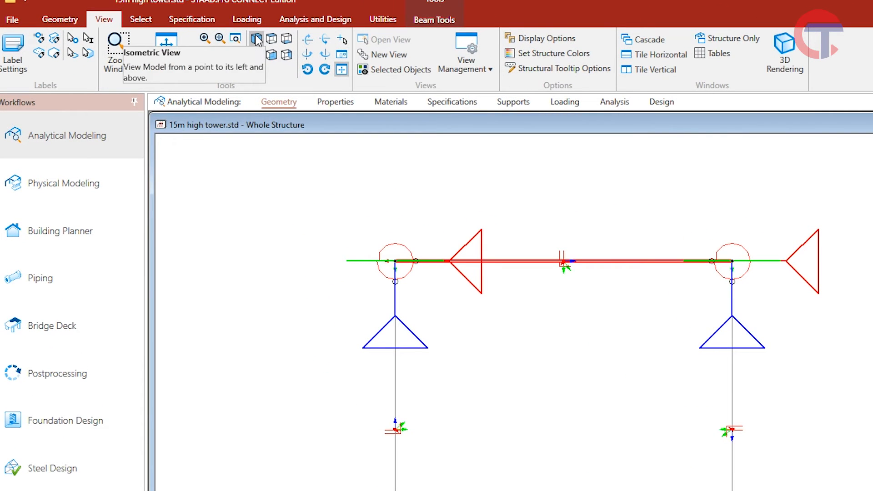
pyautogui.click(256, 39)
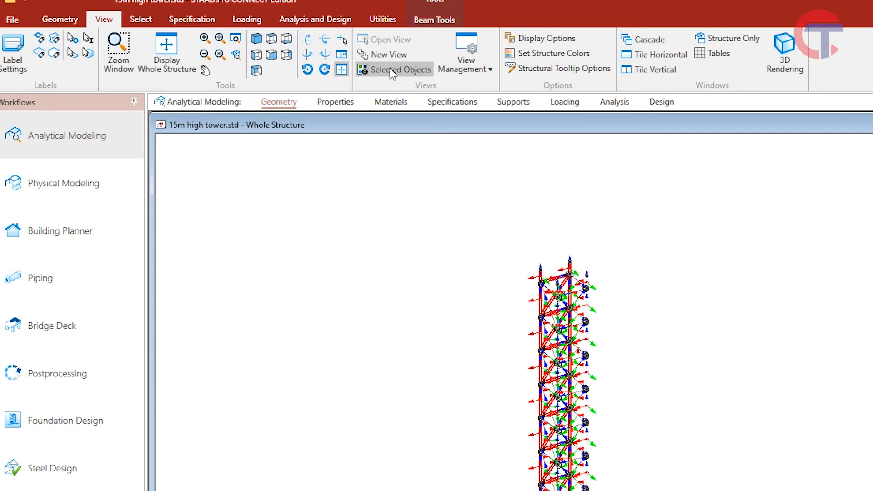
pyautogui.click(403, 70)
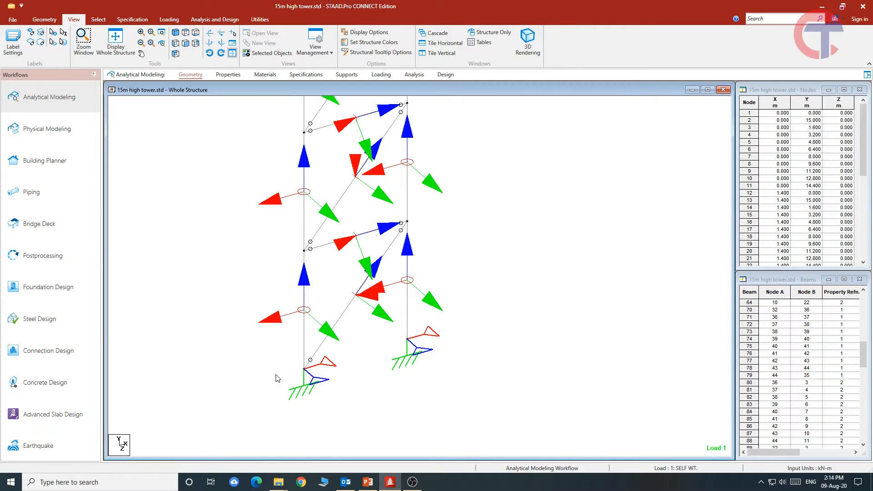
# Display the global axes at the model origin and hide the supports
pyautogui.hotkey('shift', 'i')
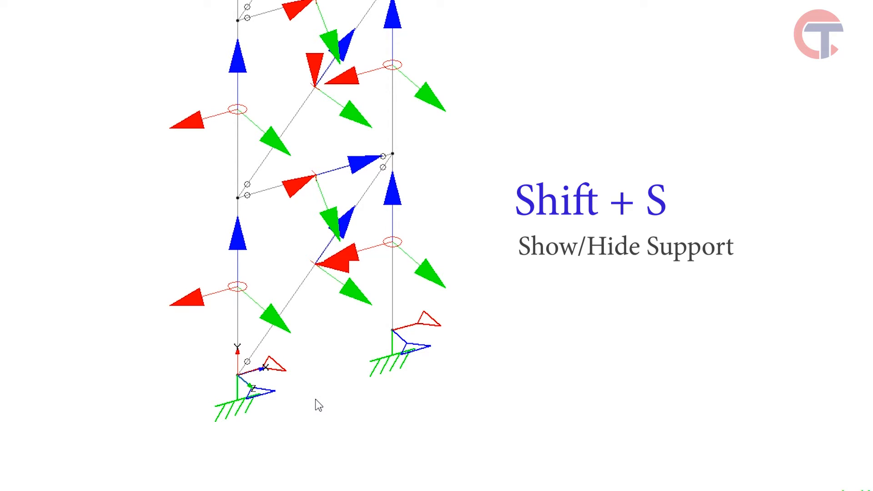
pyautogui.hotkey('shift', 's')
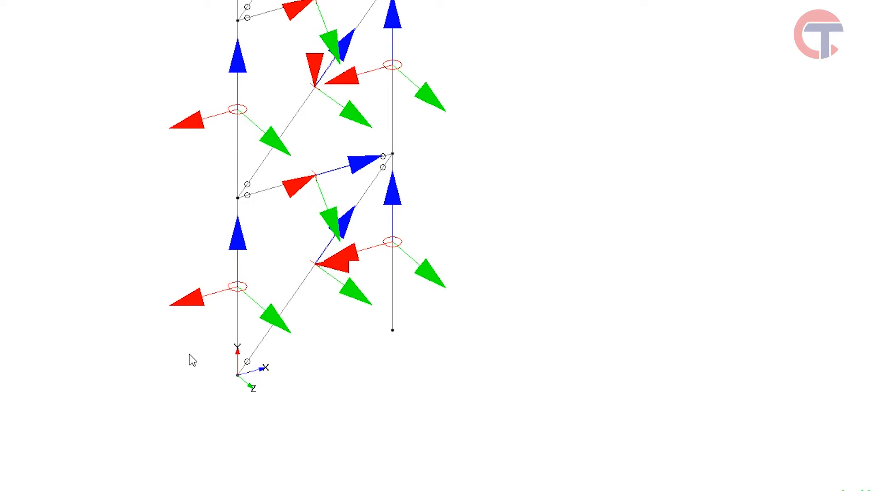
pyautogui.scroll(1, 337, 375)
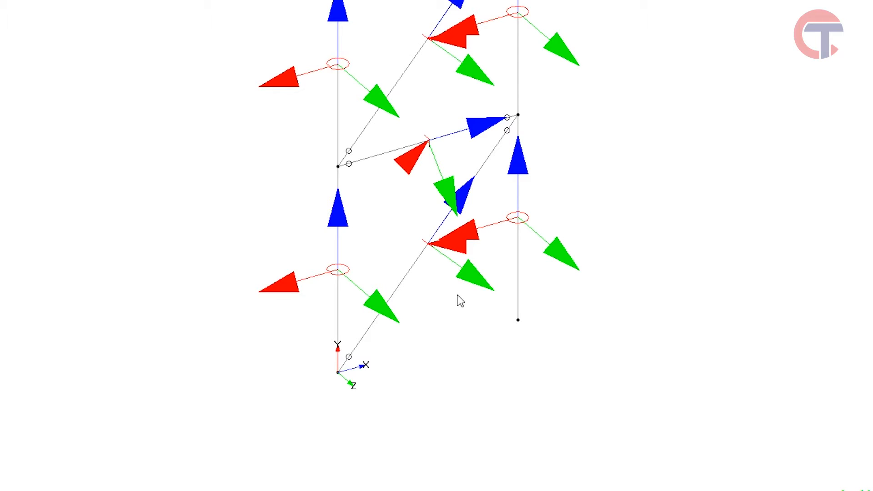
# Examine the local axes of the lower column, diagonal and horizontal members by selecting them in turn
pyautogui.click(345, 191)
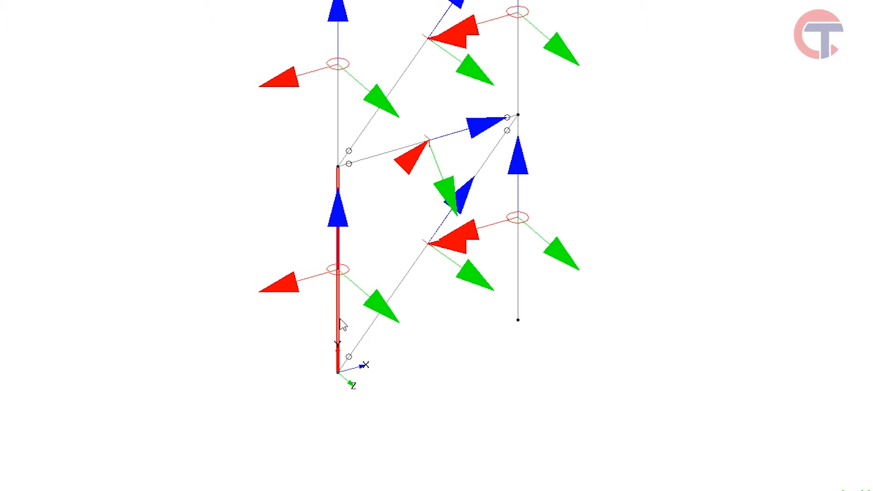
pyautogui.click(416, 273)
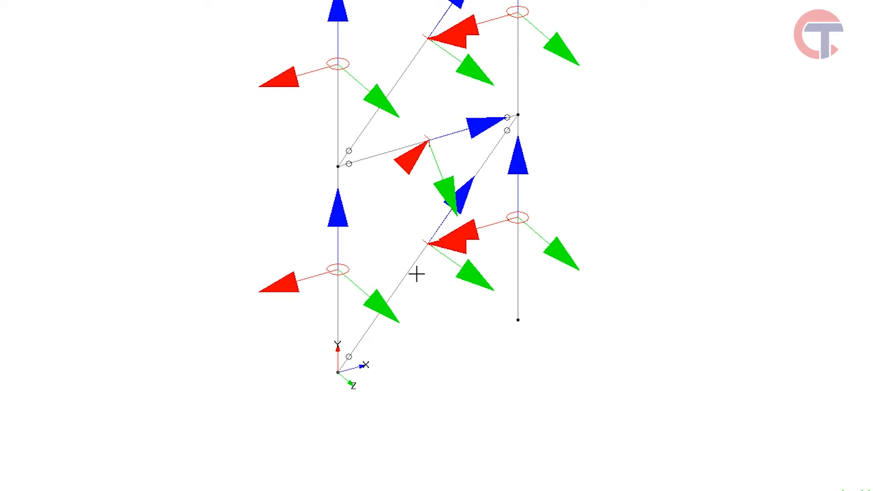
pyautogui.click(413, 264)
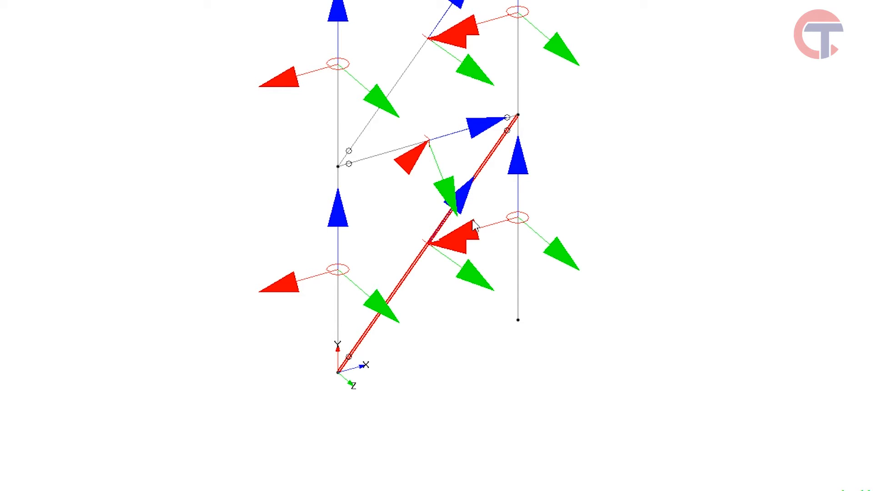
pyautogui.click(516, 194)
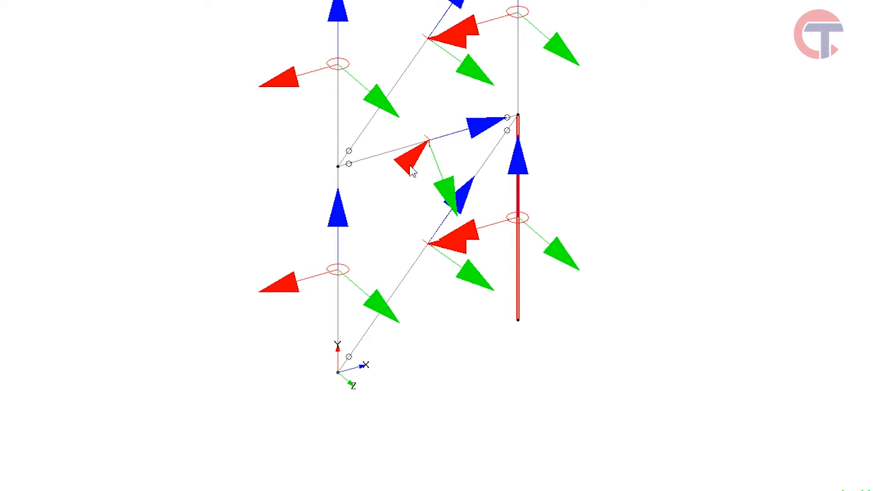
pyautogui.moveTo(420, 178); pyautogui.dragTo(445, 279, button='middle')
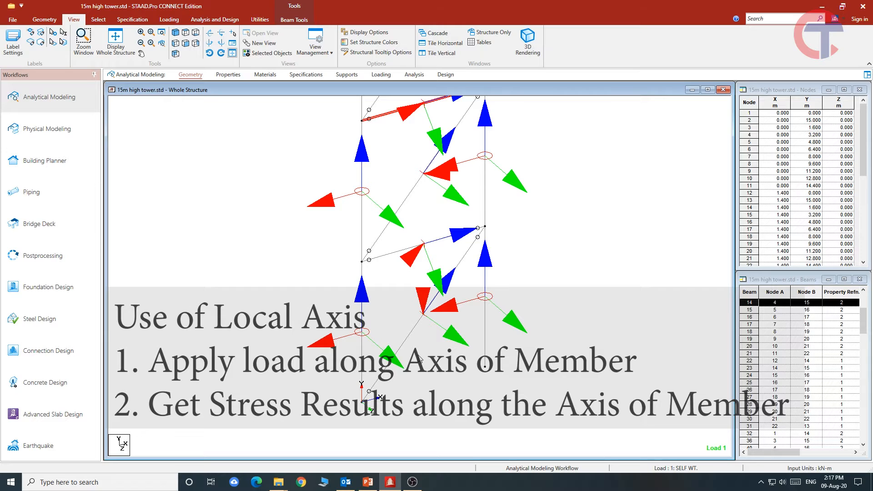
# Select the lowest column member at the origin and make load case 1: SELF WT. the active loading case
pyautogui.click(382, 314)
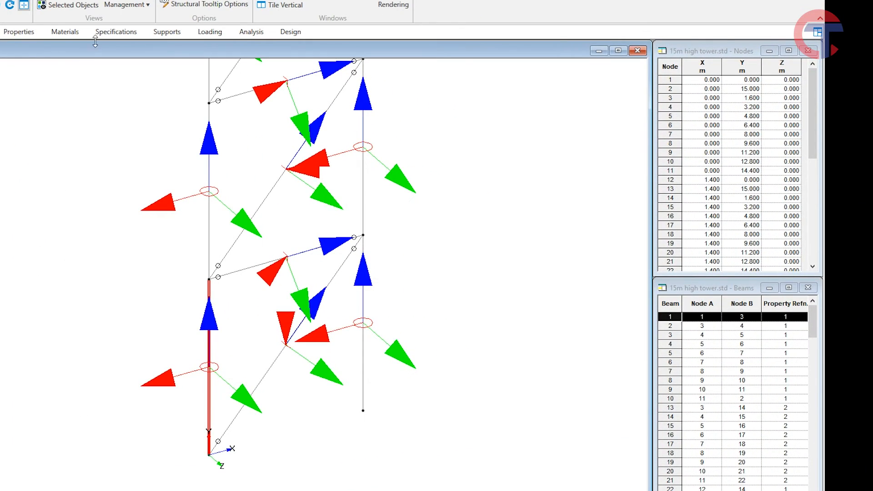
pyautogui.click(209, 32)
pyautogui.scroll(5, 181, 388)
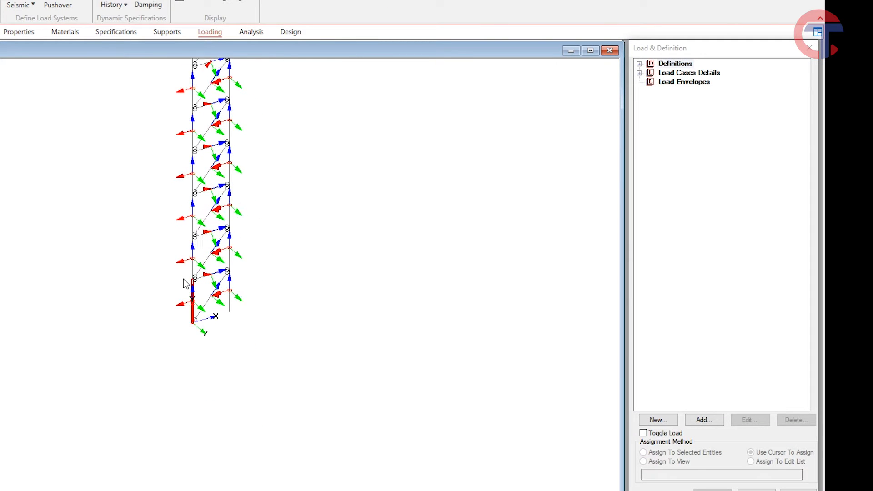
pyautogui.scroll(2, 202, 364)
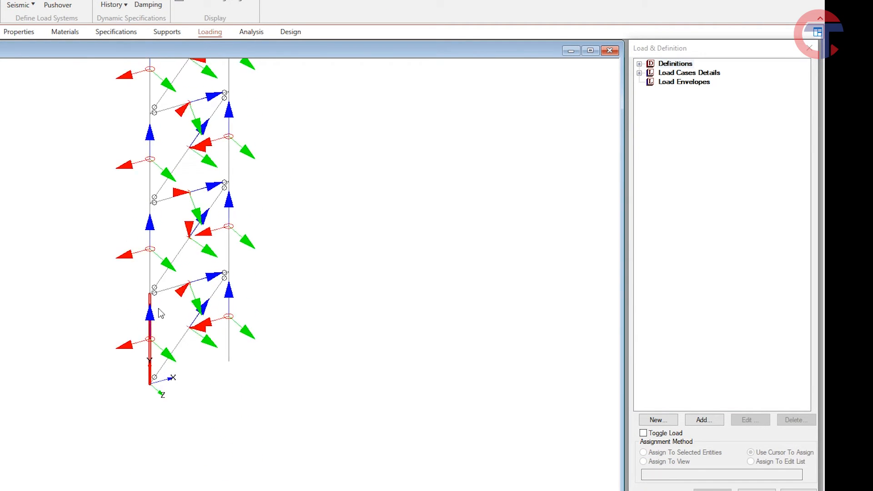
pyautogui.click(640, 73)
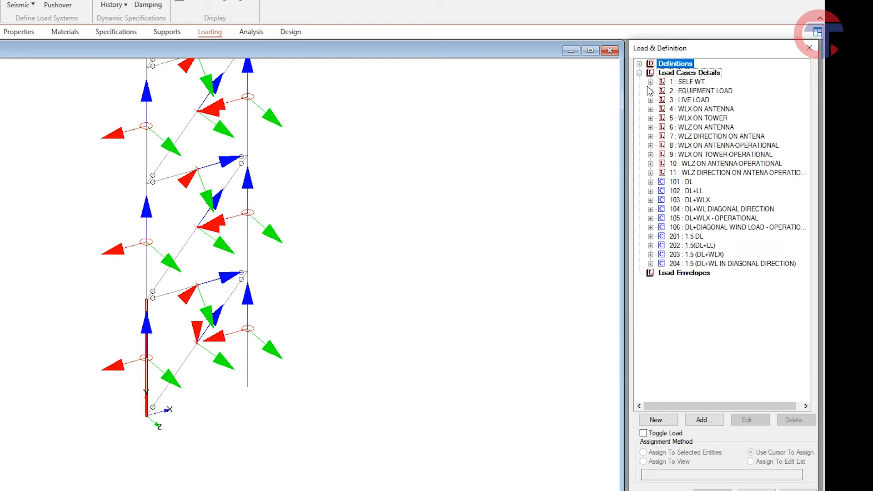
pyautogui.click(651, 82)
pyautogui.click(698, 83)
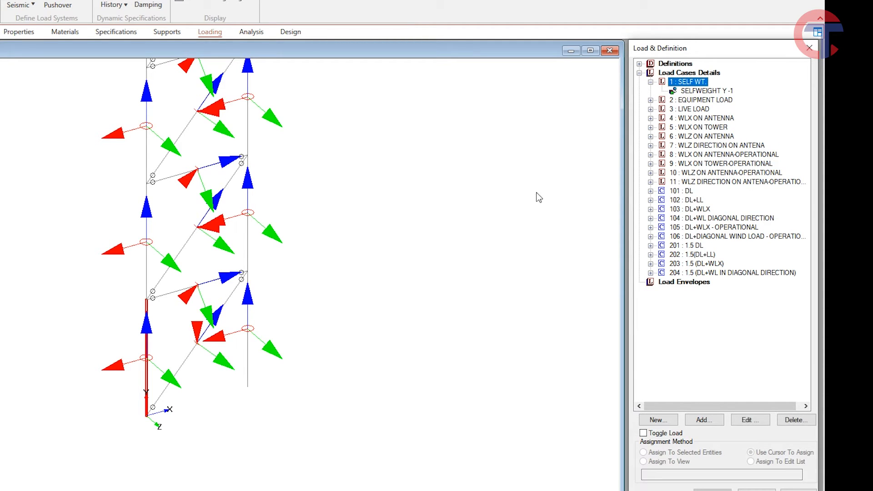
pyautogui.scroll(1, 239, 348)
pyautogui.moveTo(181, 367); pyautogui.dragTo(227, 329, button='middle')
pyautogui.scroll(2, 232, 332)
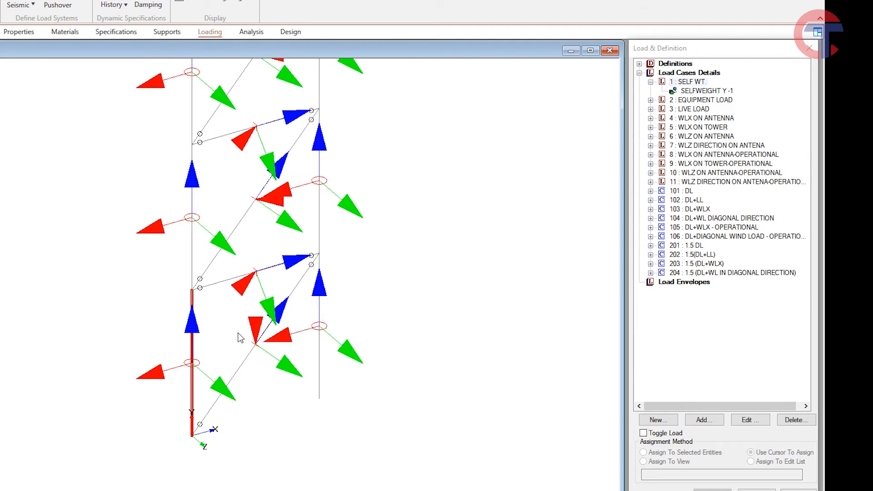
pyautogui.click(691, 83)
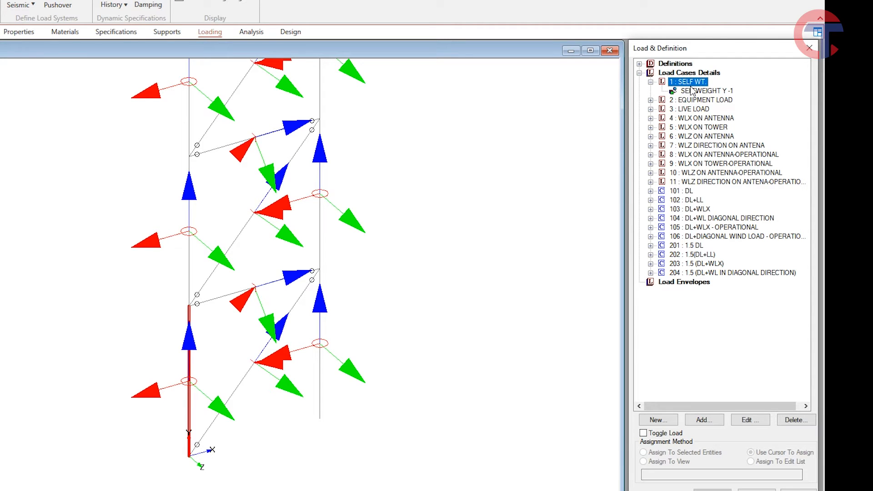
# Add a 5 kN concentrated member force in the global GX direction to load case 1: SELF WT
pyautogui.click(700, 423)
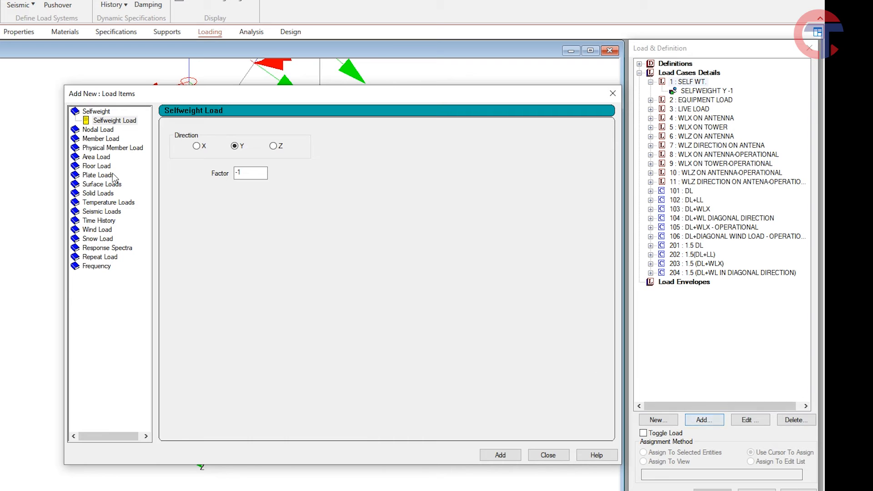
pyautogui.click(102, 139)
pyautogui.moveTo(217, 98); pyautogui.dragTo(391, 85)
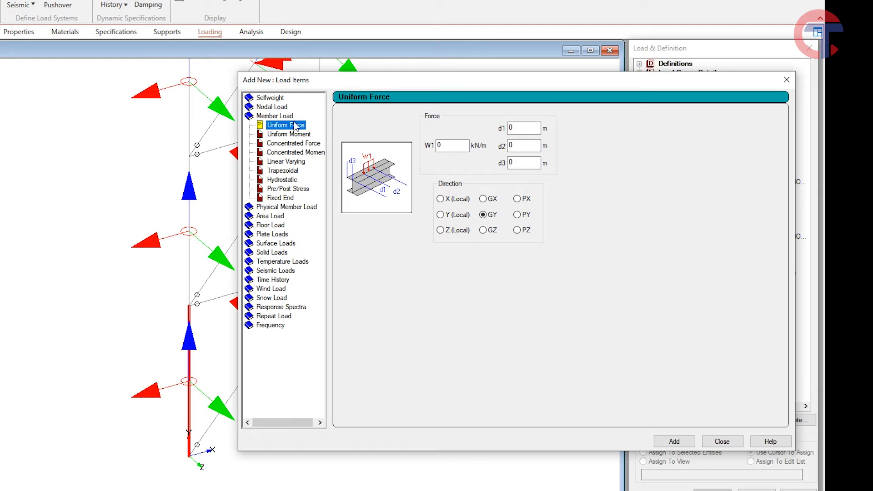
pyautogui.click(291, 144)
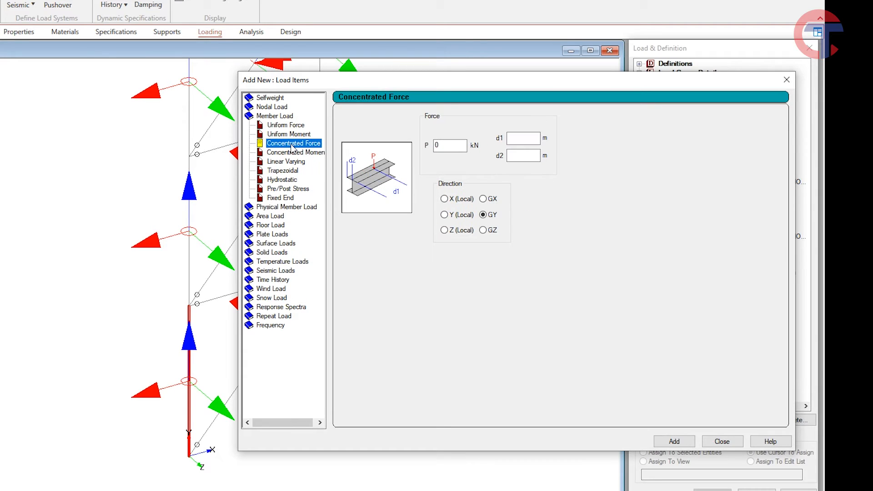
pyautogui.click(443, 146)
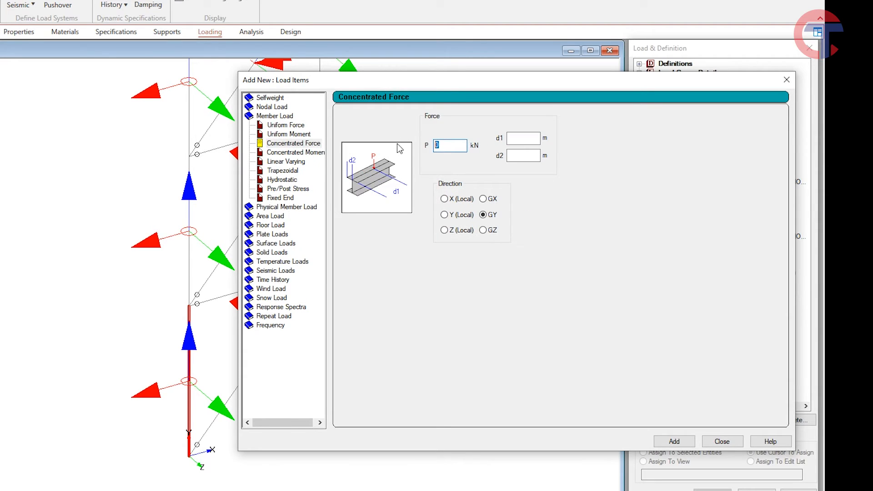
pyautogui.write('5')
pyautogui.click(484, 201)
pyautogui.click(658, 443)
pyautogui.click(723, 441)
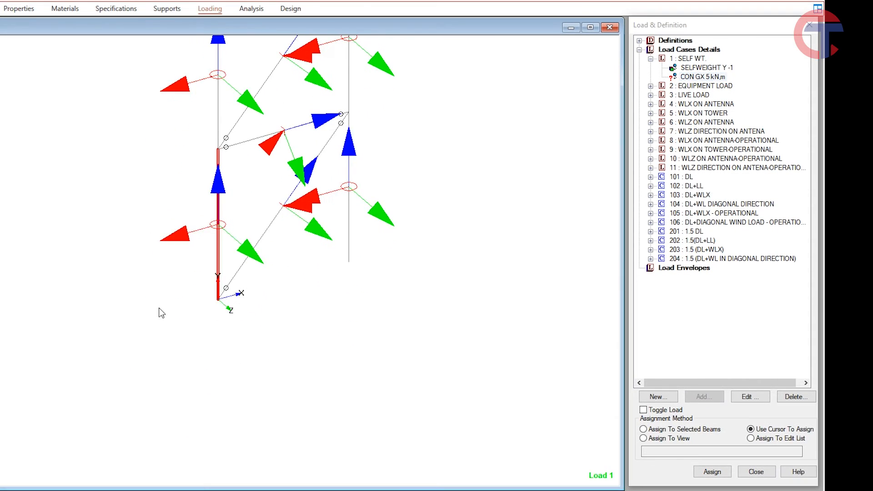
# Assign the 5 kN GX concentrated load to the selected column member using Assign To Selected Beams
pyautogui.scroll(3, 159, 307)
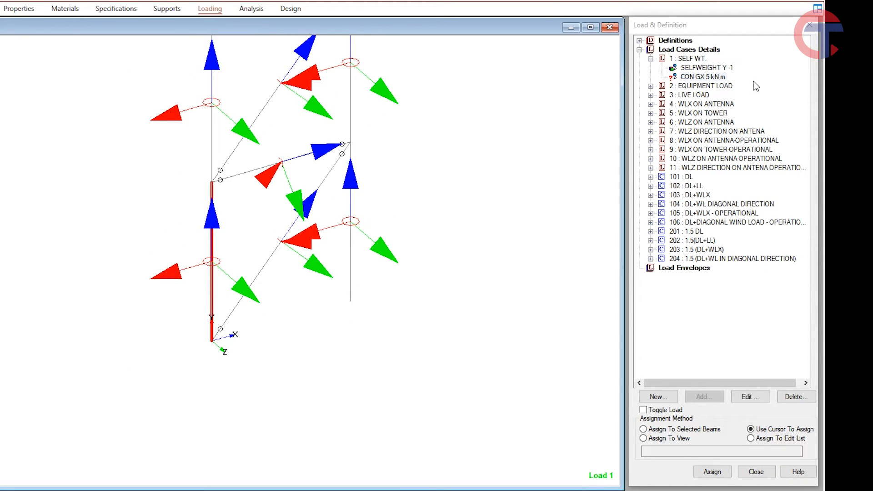
pyautogui.click(709, 472)
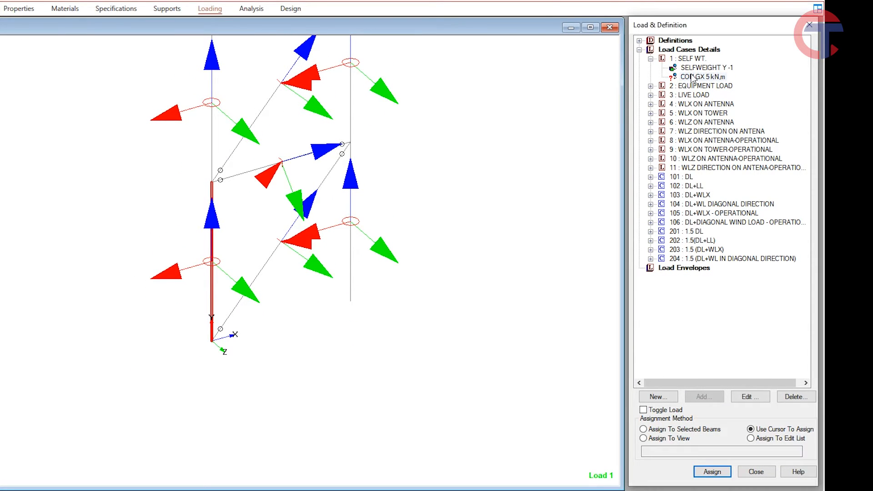
pyautogui.click(693, 77)
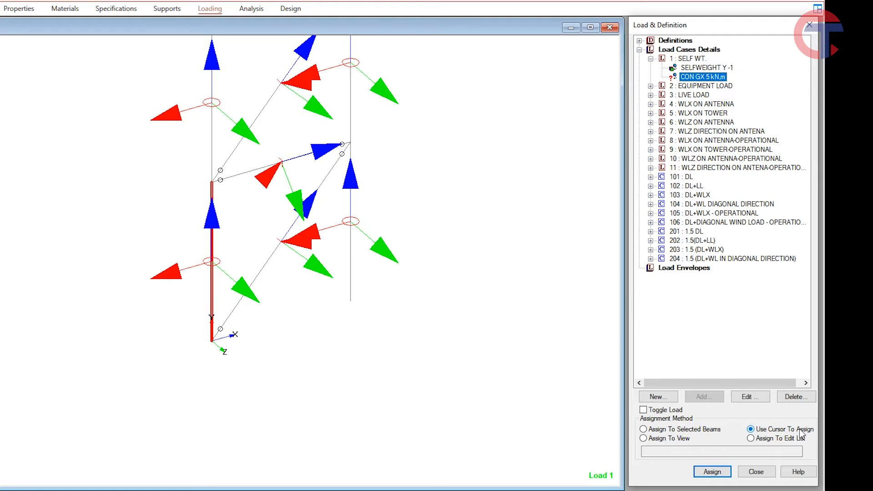
pyautogui.click(658, 430)
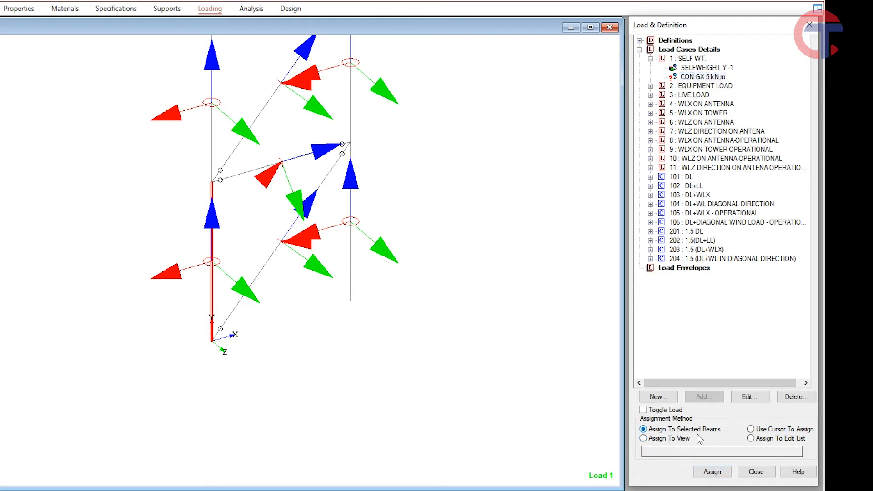
pyautogui.click(713, 473)
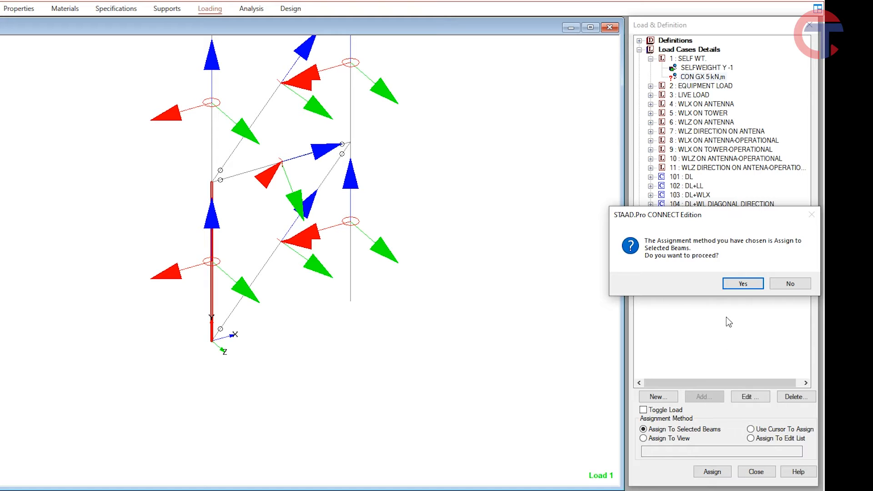
pyautogui.click(743, 283)
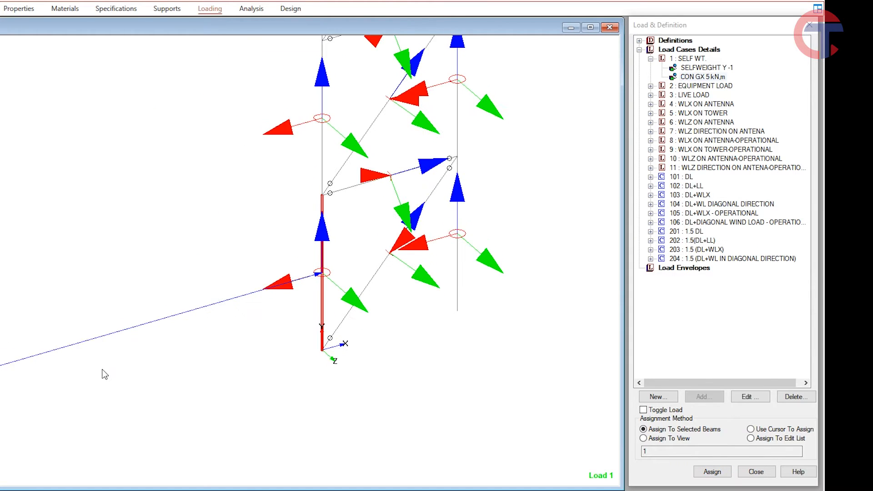
pyautogui.scroll(-1, 105, 375)
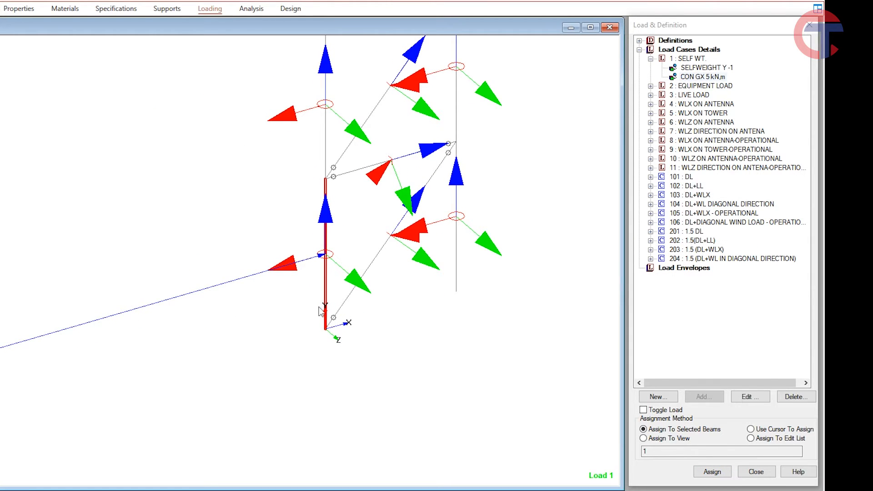
# Select the lowest diagonal member at the origin and assign the 5 kN GX concentrated load to it with Assign To Selected Beams
pyautogui.moveTo(322, 323); pyautogui.dragTo(250, 350, button='middle')
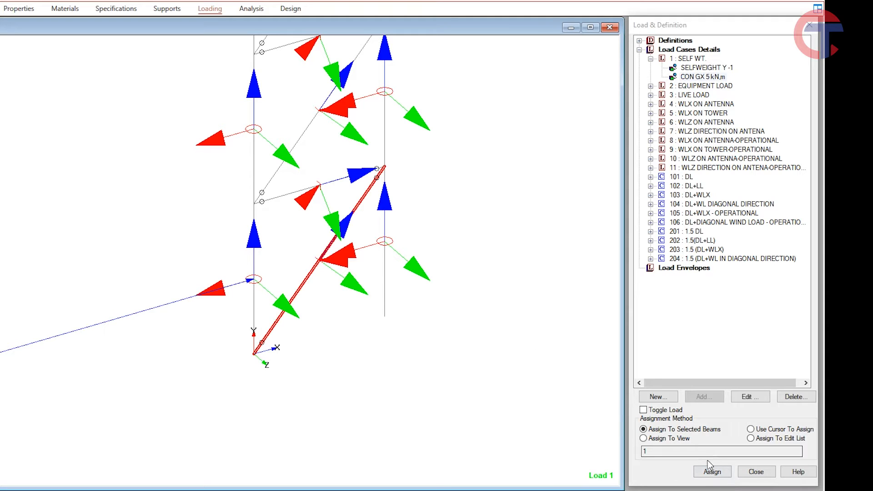
pyautogui.click(713, 471)
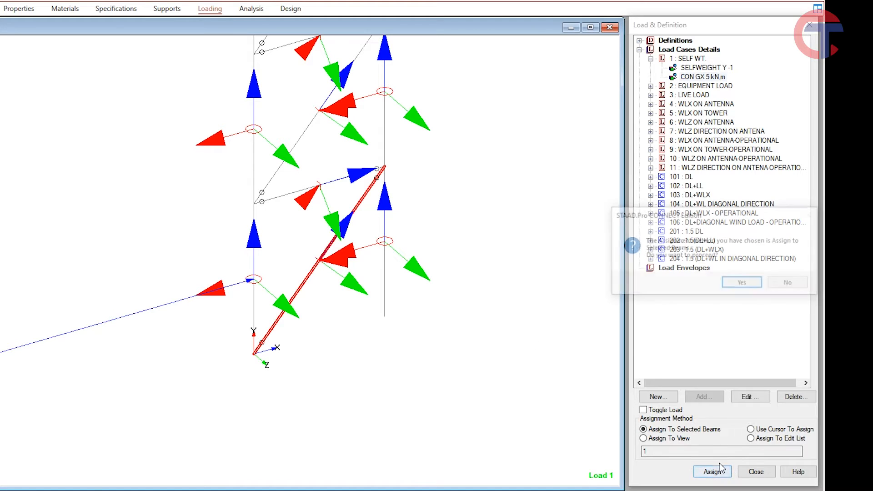
pyautogui.click(742, 283)
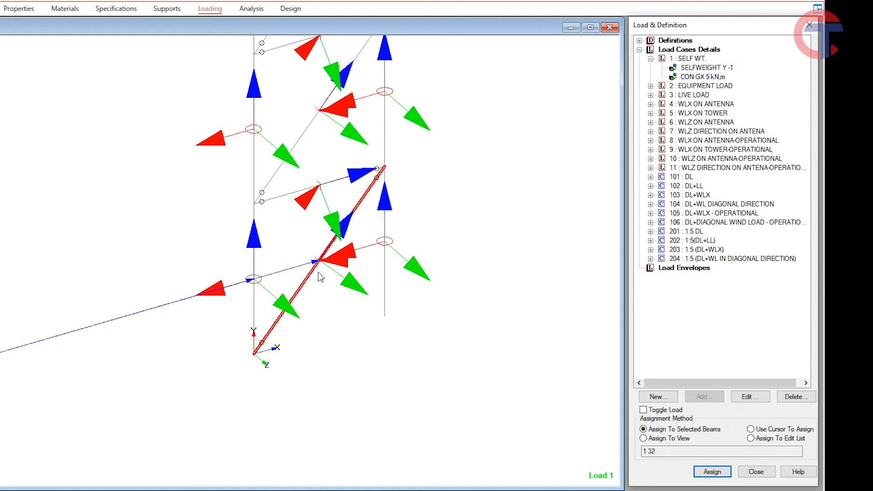
# Edit the CON GX 5 kN load in load case 1: SELF WT. and change its direction to X (Local)
pyautogui.moveTo(322, 275); pyautogui.dragTo(129, 357, button='middle')
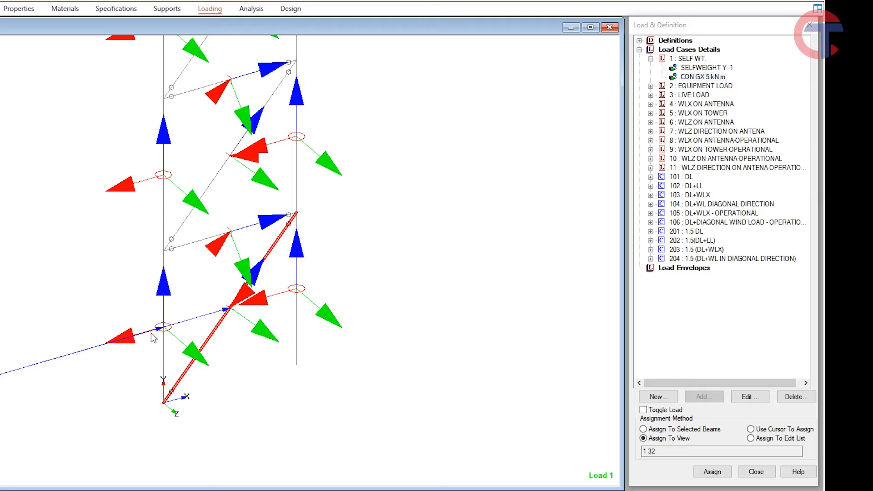
pyautogui.click(231, 310)
pyautogui.moveTo(231, 310); pyautogui.dragTo(320, 317, button='middle')
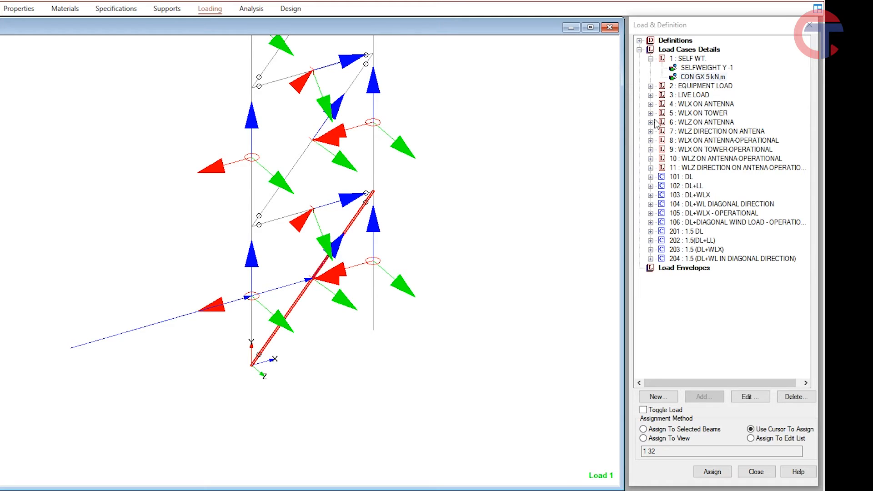
pyautogui.click(709, 77)
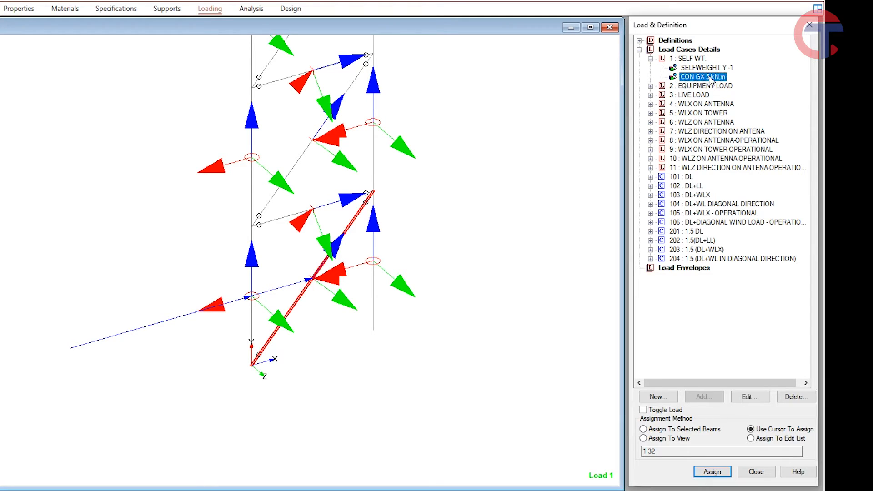
pyautogui.doubleClick(710, 77)
pyautogui.moveTo(300, 145); pyautogui.dragTo(559, 98)
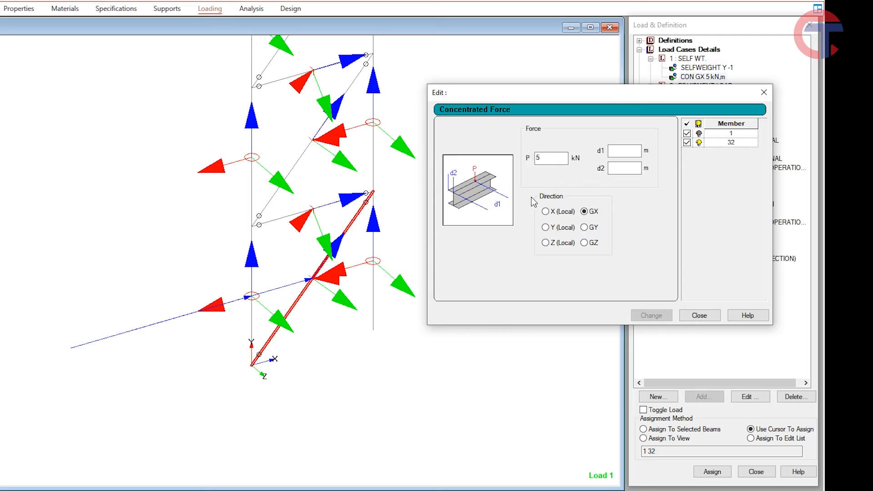
pyautogui.click(546, 212)
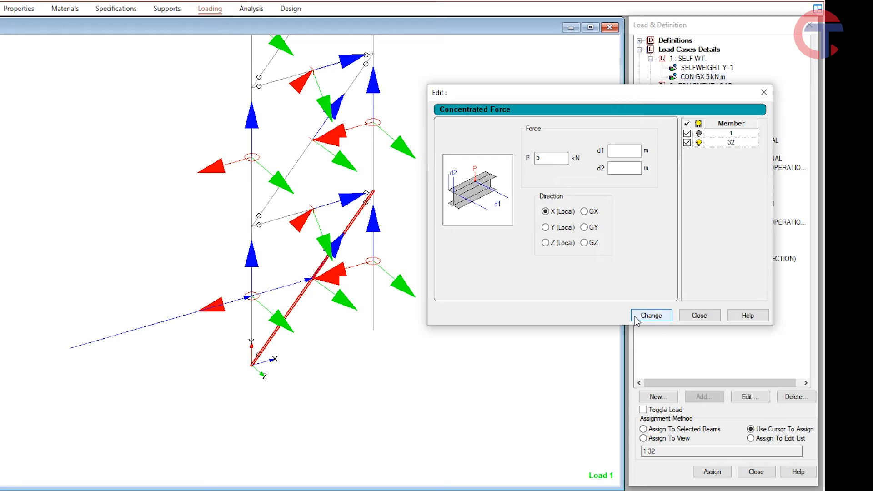
pyautogui.click(650, 320)
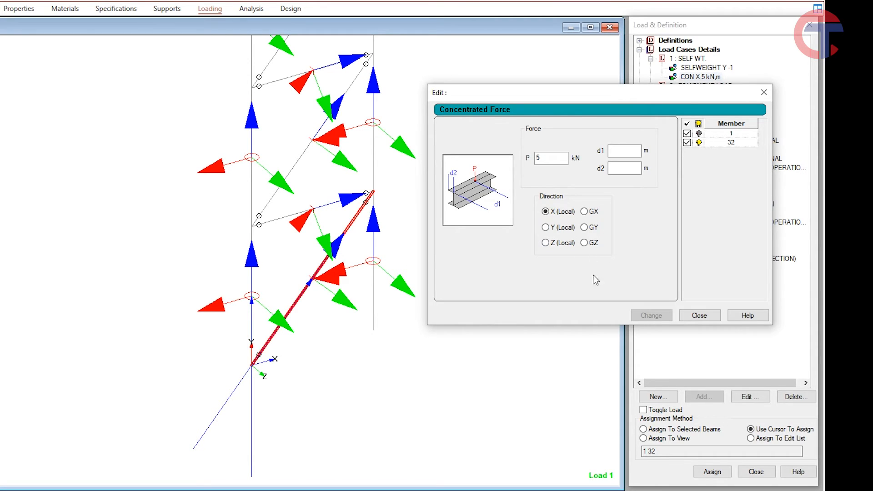
# Try the 5 kN concentrated force in the global GY, GZ and GX directions in turn, applying each change to the assigned members
pyautogui.click(585, 228)
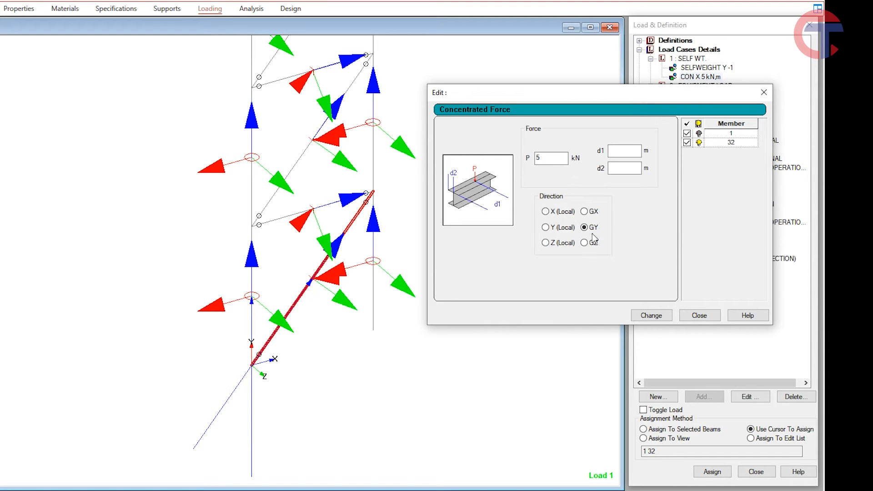
pyautogui.click(656, 315)
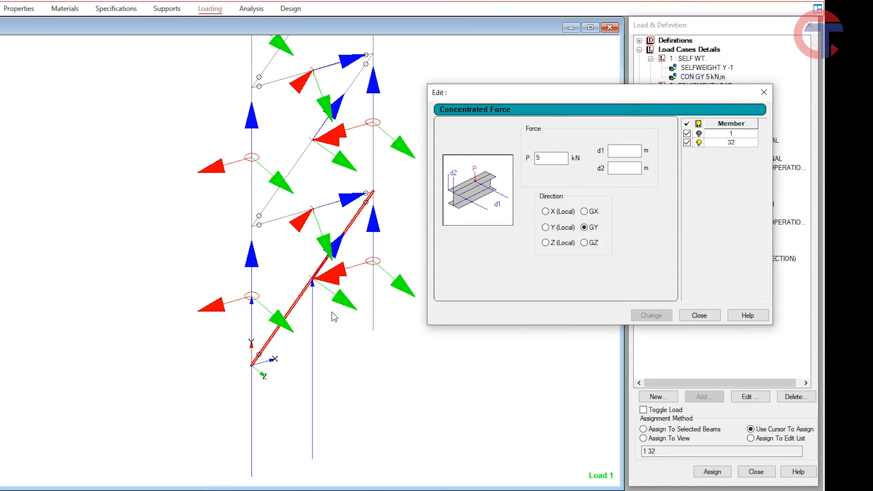
pyautogui.click(585, 242)
pyautogui.click(650, 316)
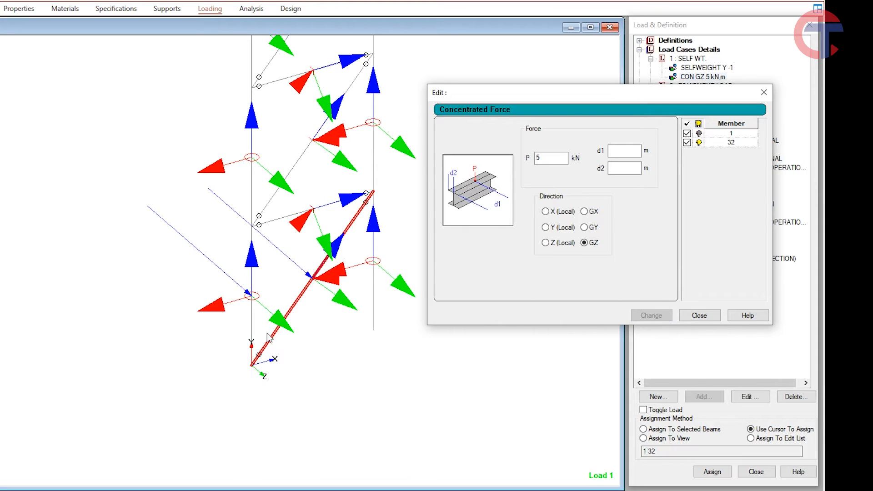
pyautogui.click(595, 213)
pyautogui.click(651, 315)
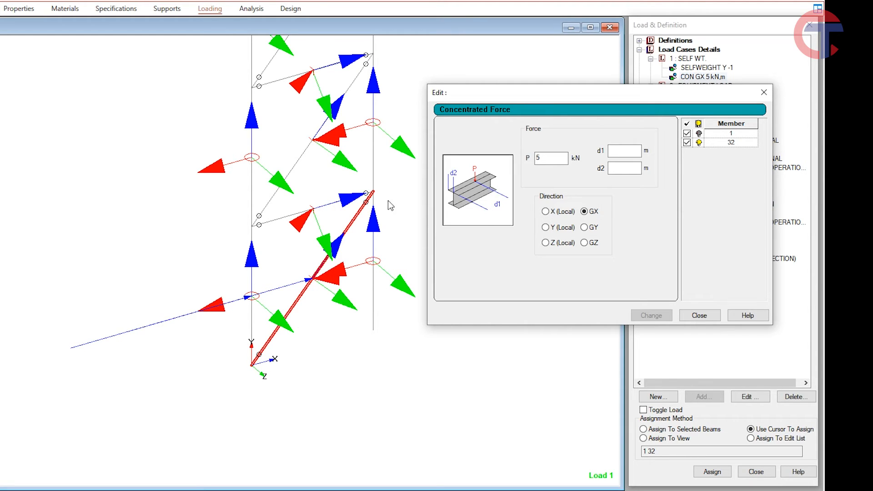
# Set the 5 kN concentrated force's direction back to X (Local) and close the load editor
pyautogui.click(568, 219)
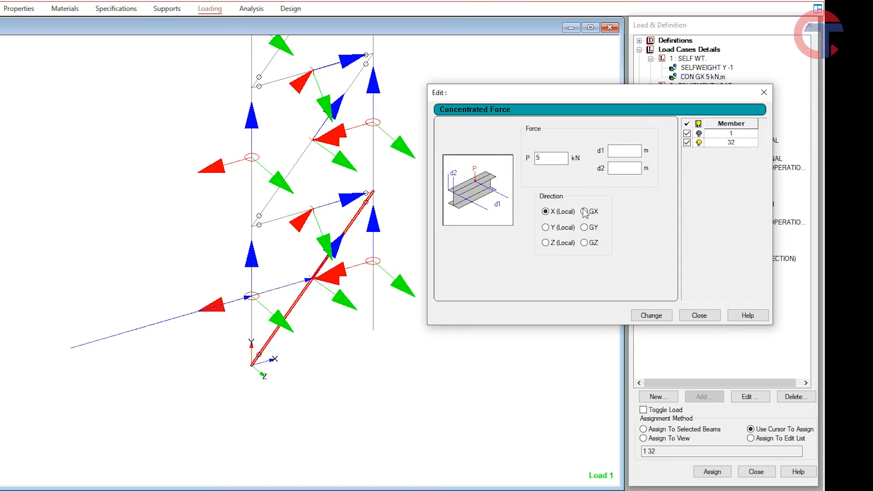
pyautogui.click(657, 317)
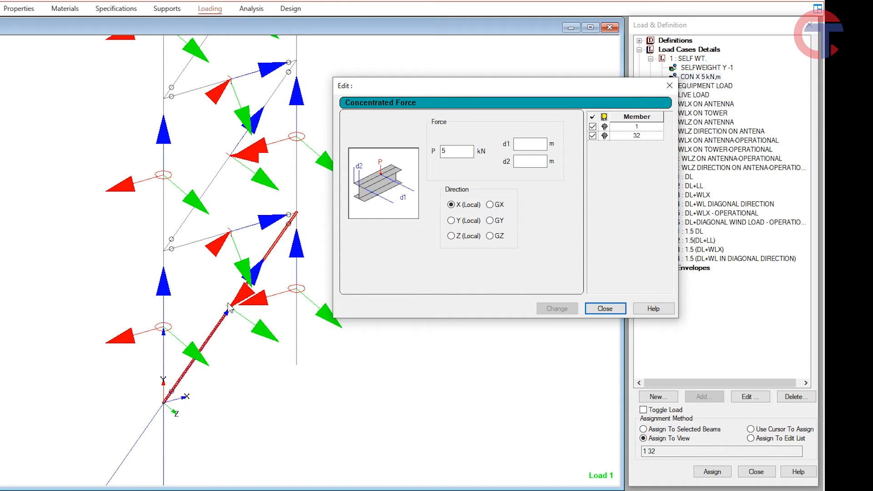
pyautogui.click(669, 85)
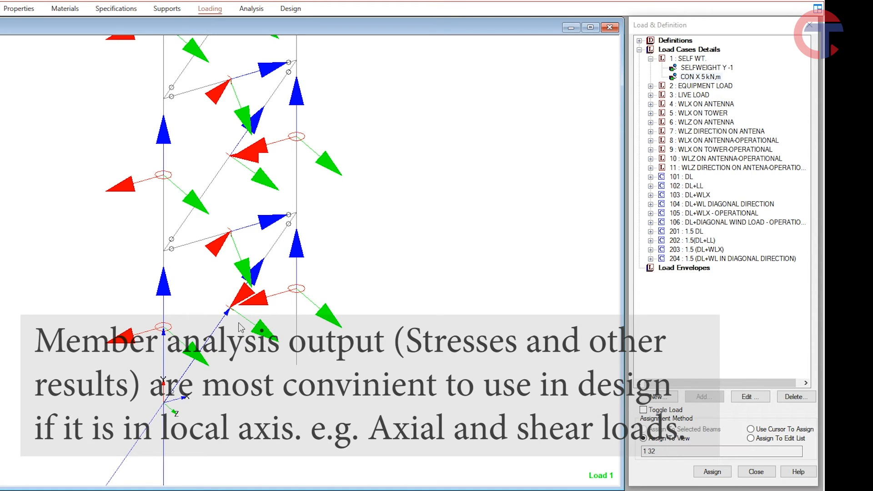
# Select the lowest diagonal member to examine the local X load along its axis
pyautogui.click(254, 275)
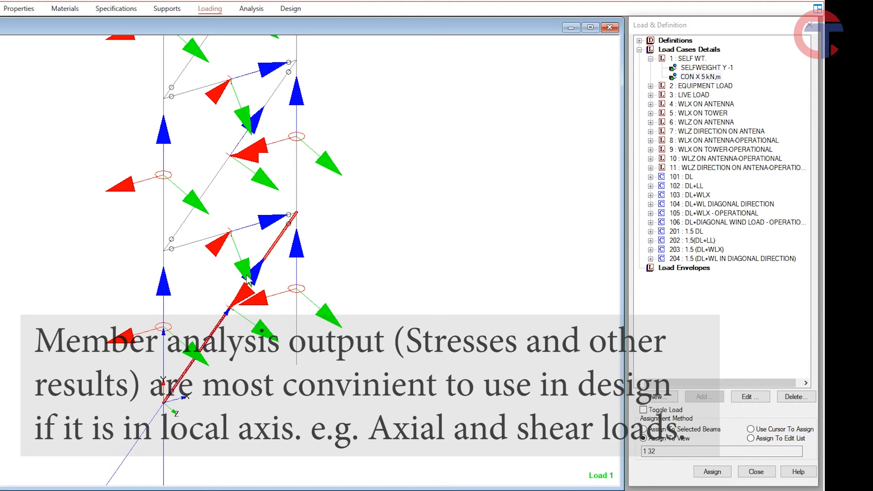
pyautogui.click(268, 255)
pyautogui.click(268, 255)
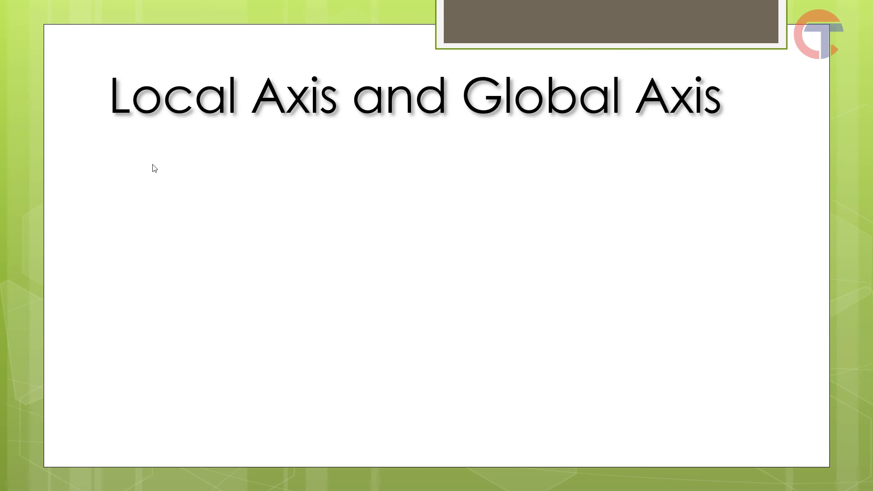
pyautogui.click(154, 168)
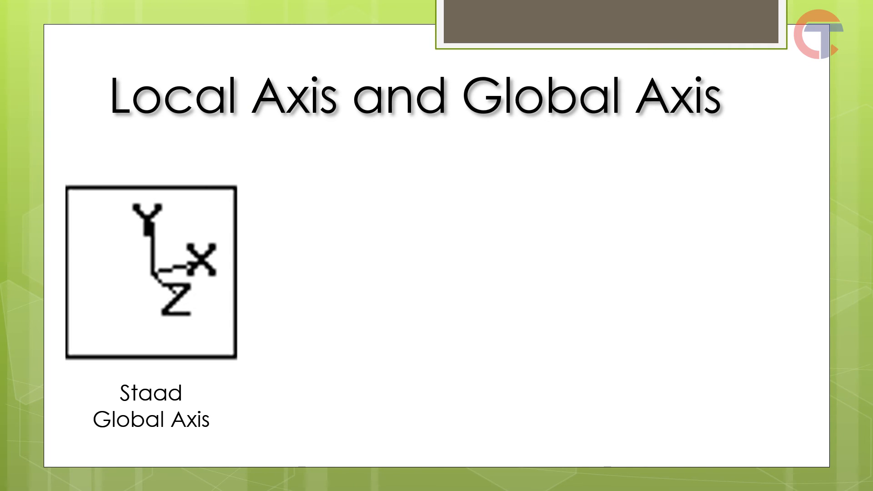
pyautogui.press('Right')
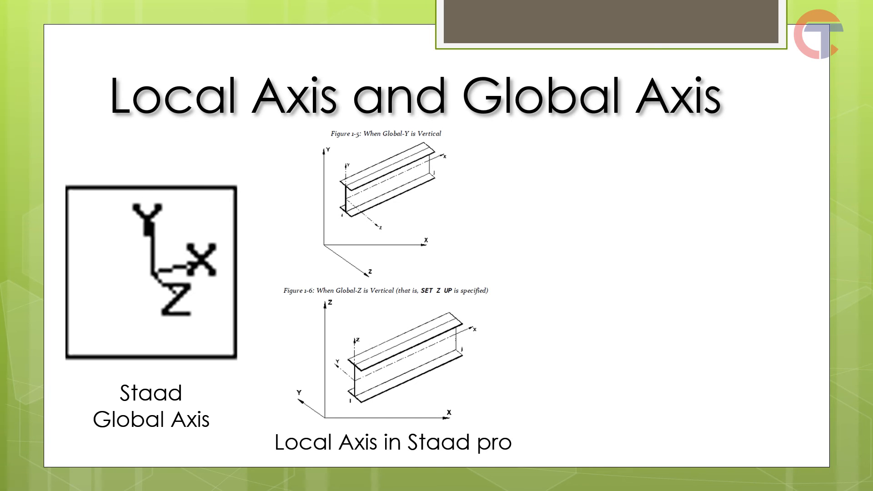